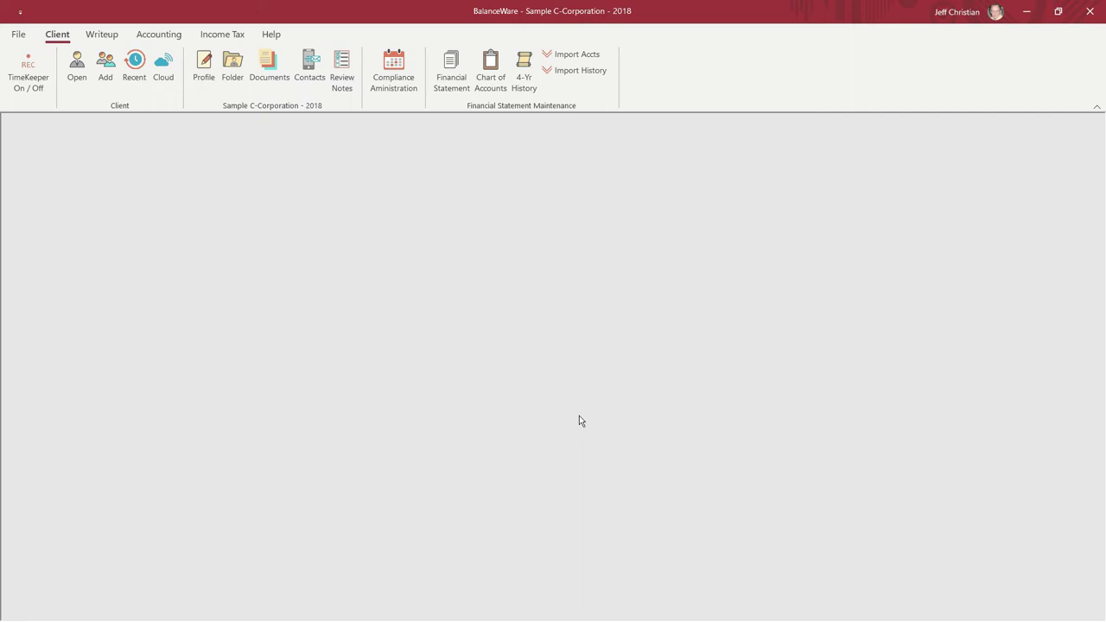
Step: Add Sample C-Corporation with its address to the Compliance Administration CA Clients list
left_click(389, 69)
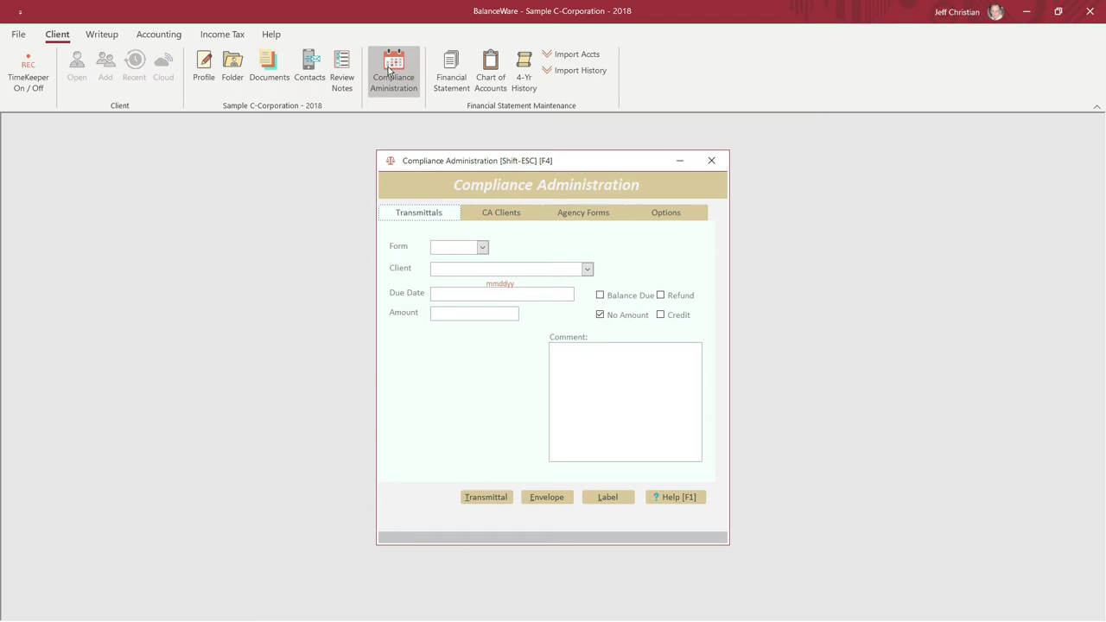
left_click(483, 216)
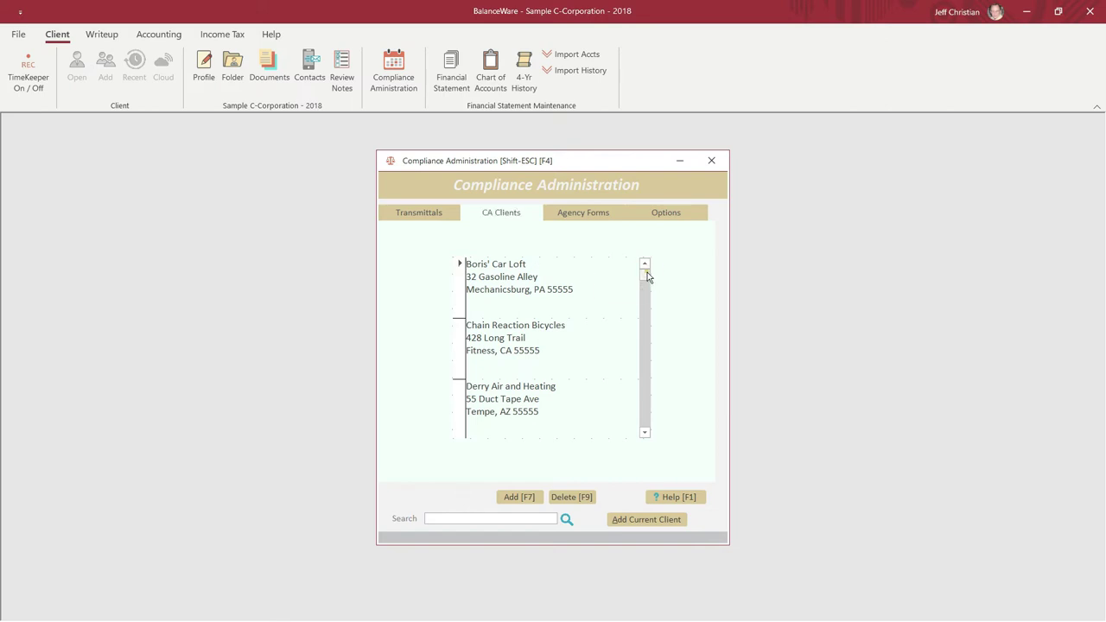
left_click_drag(646, 273, 637, 371)
left_click(538, 343)
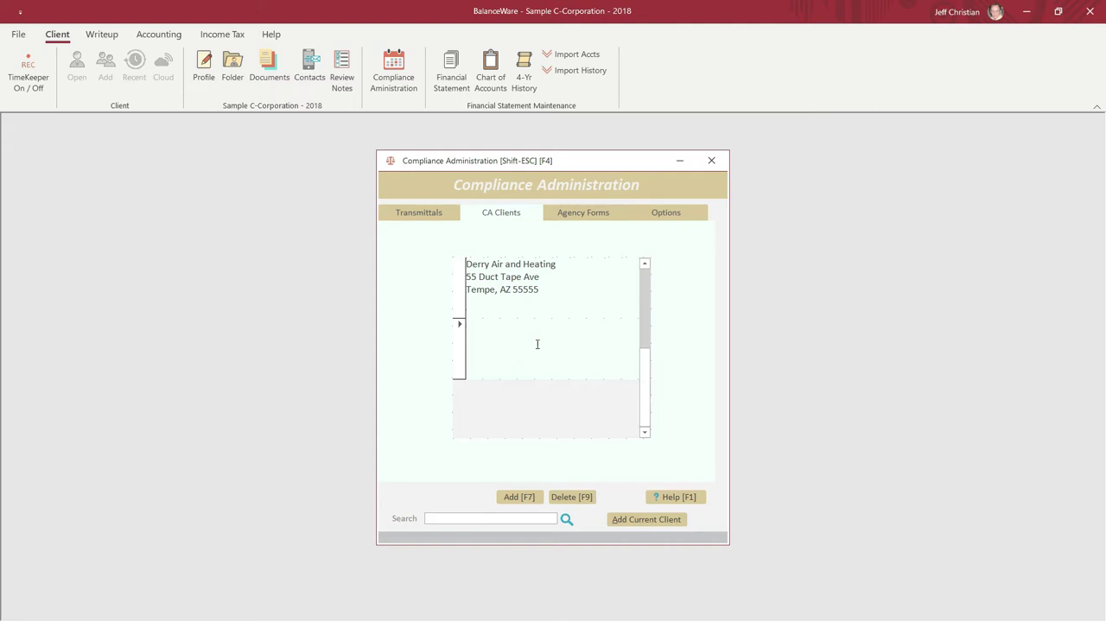
type("New C")
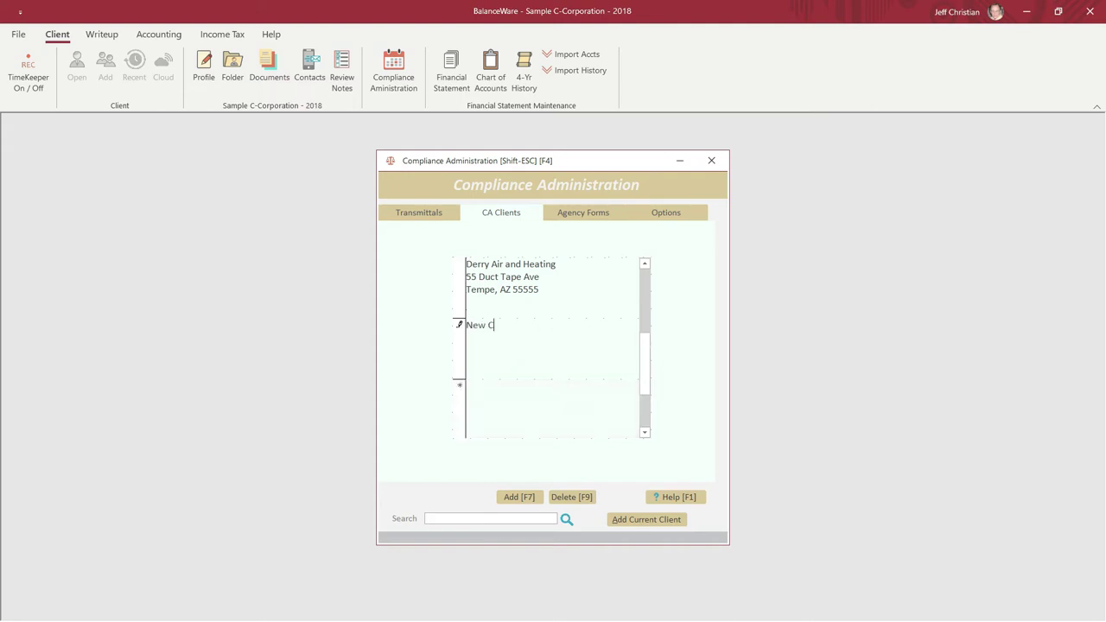
type("lient")
key("BackSpace")
key("BackSpace")
key("BackSpace")
key("BackSpace")
key("BackSpace")
key("BackSpace")
key("BackSpace")
key("BackSpace")
key("BackSpace")
key("BackSpace")
left_click(625, 523)
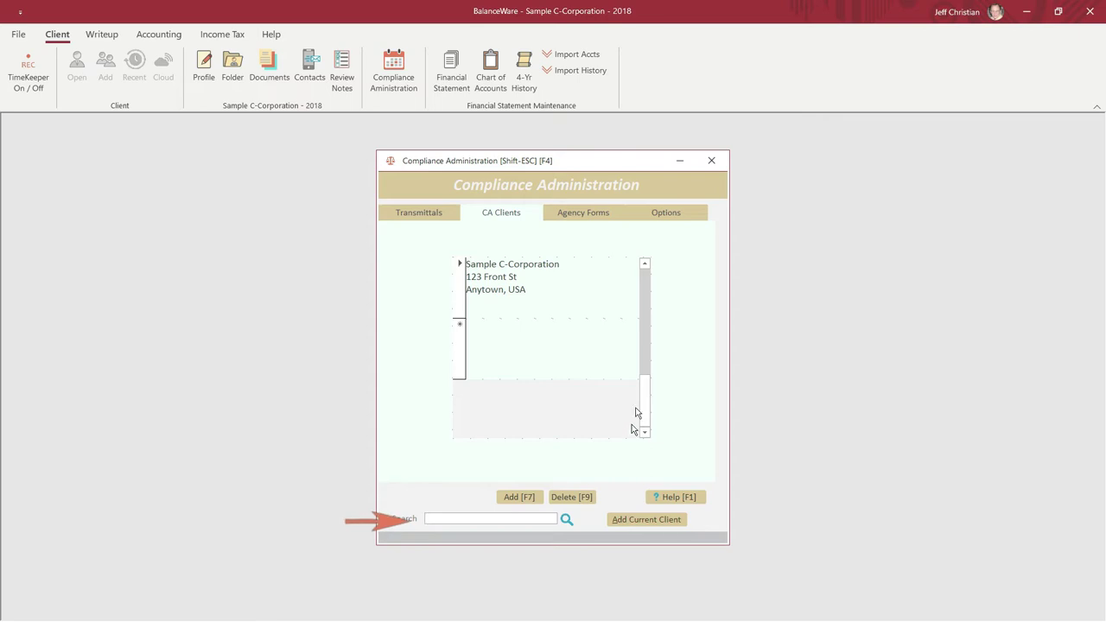
Step: Load Ohio federal agencies and add all 15 agency forms, 1040 through 941
left_click(592, 220)
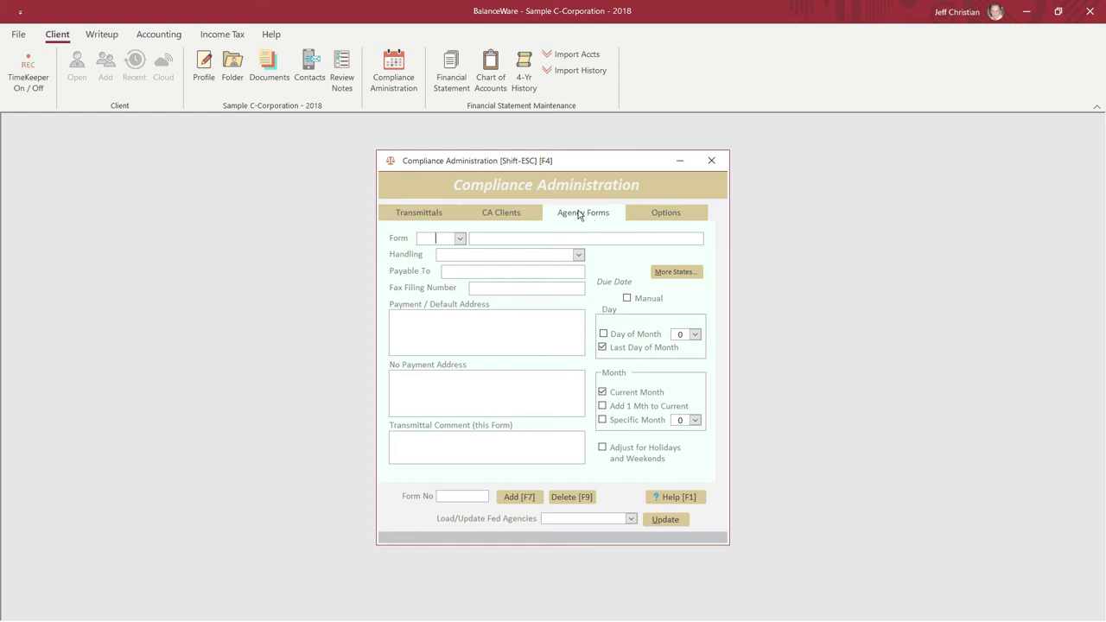
left_click(559, 521)
type("Ohio")
left_click(664, 520)
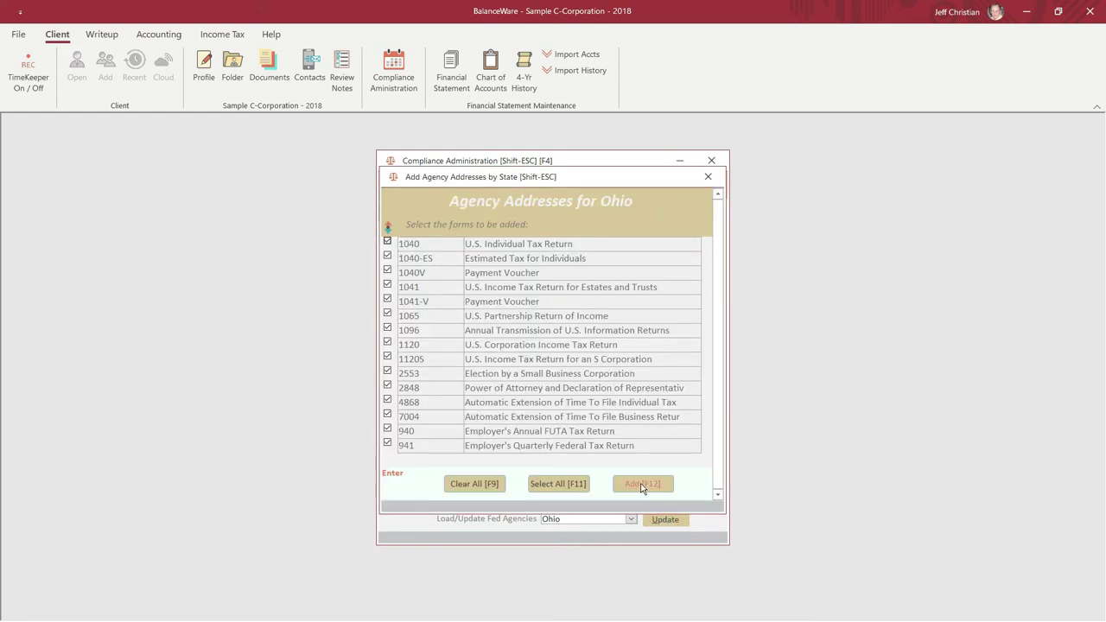
left_click(642, 485)
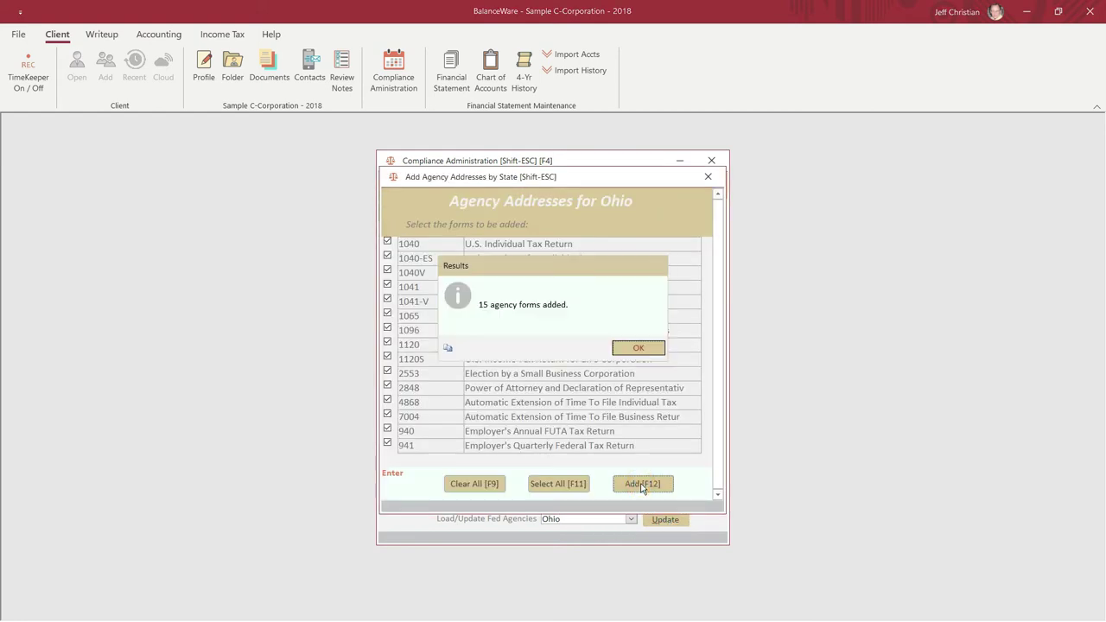
left_click(637, 349)
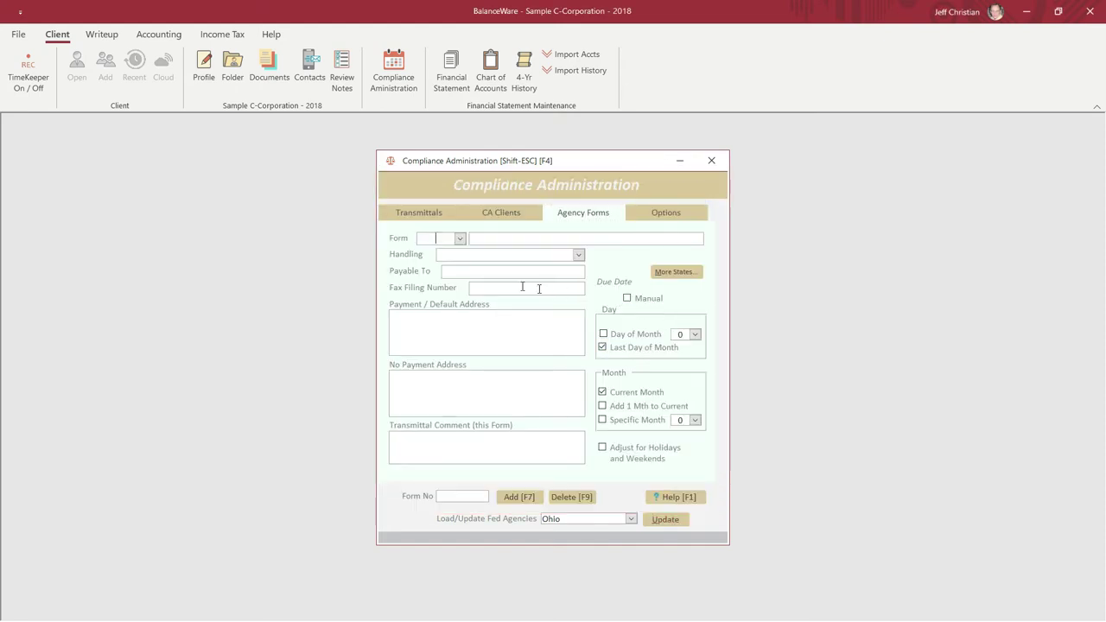
Step: Load the Form 1040 agency record, payable to United States Treasury, due day 15 of month 4
type("1040")
key("Tab")
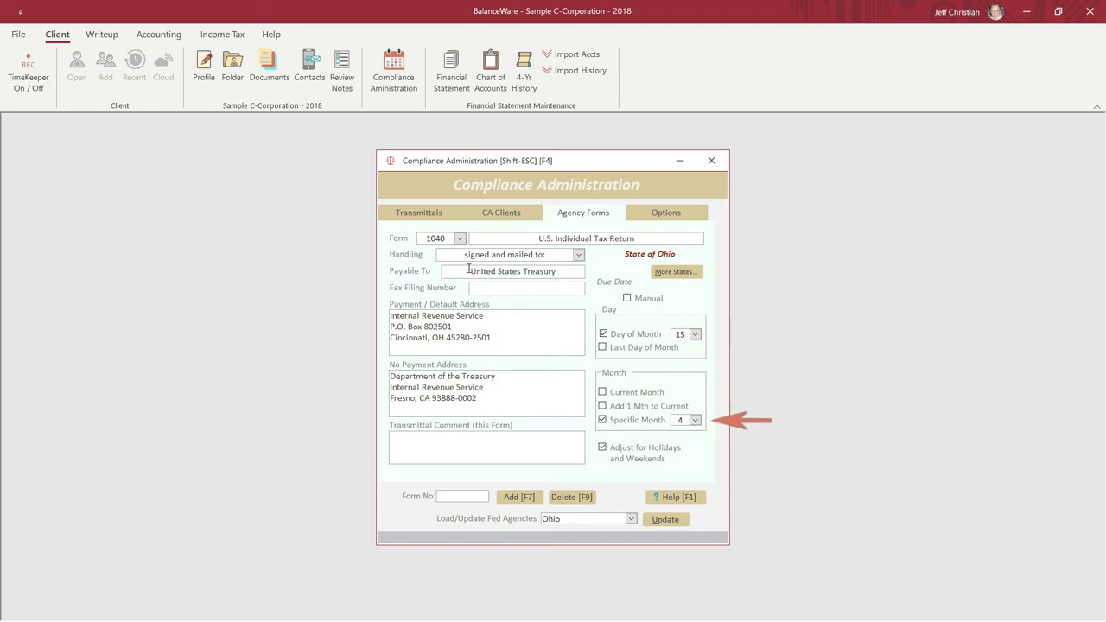
Step: Show the Options page with letterhead, balance due message and label and envelope printers
left_click(667, 213)
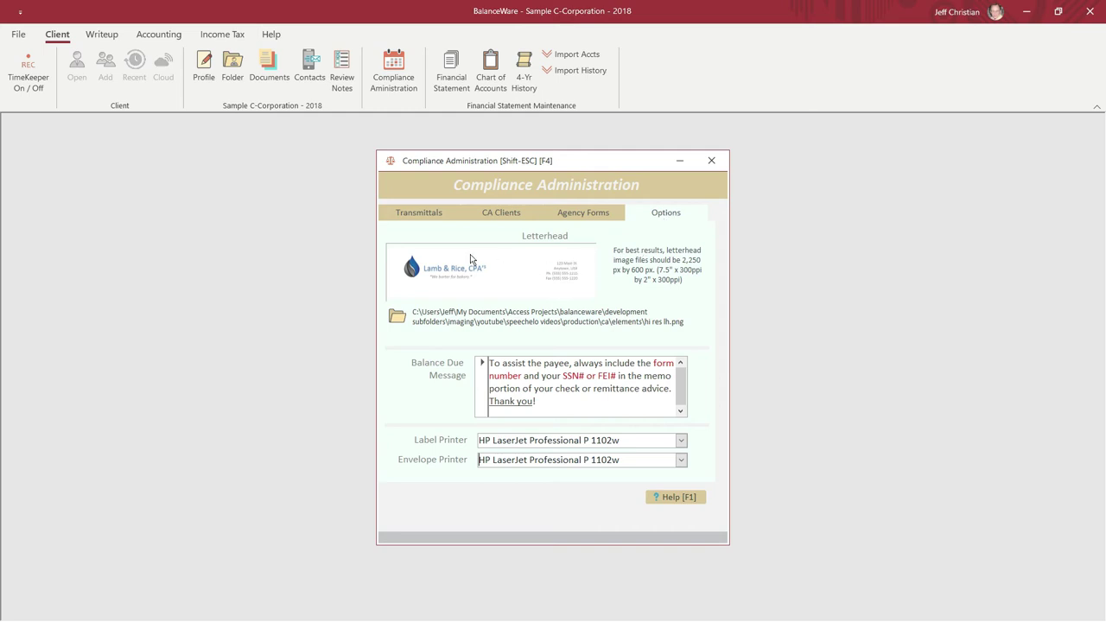
Step: Start a Form 1040 transmittal for client Sample C-Corporation
left_click(424, 212)
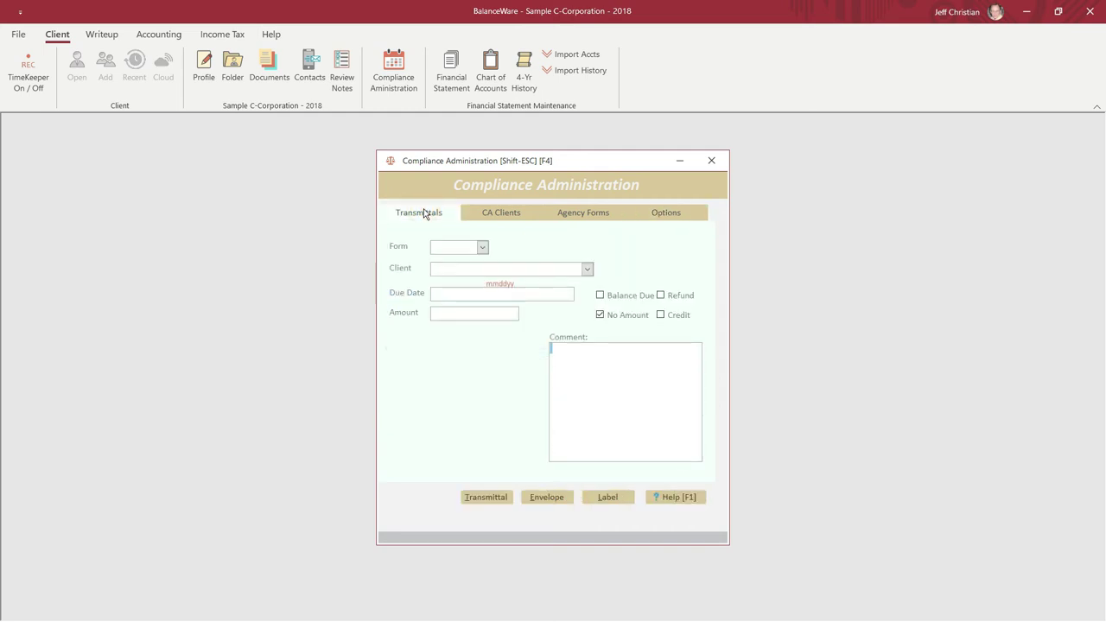
left_click(454, 248)
type("1040")
key("Tab")
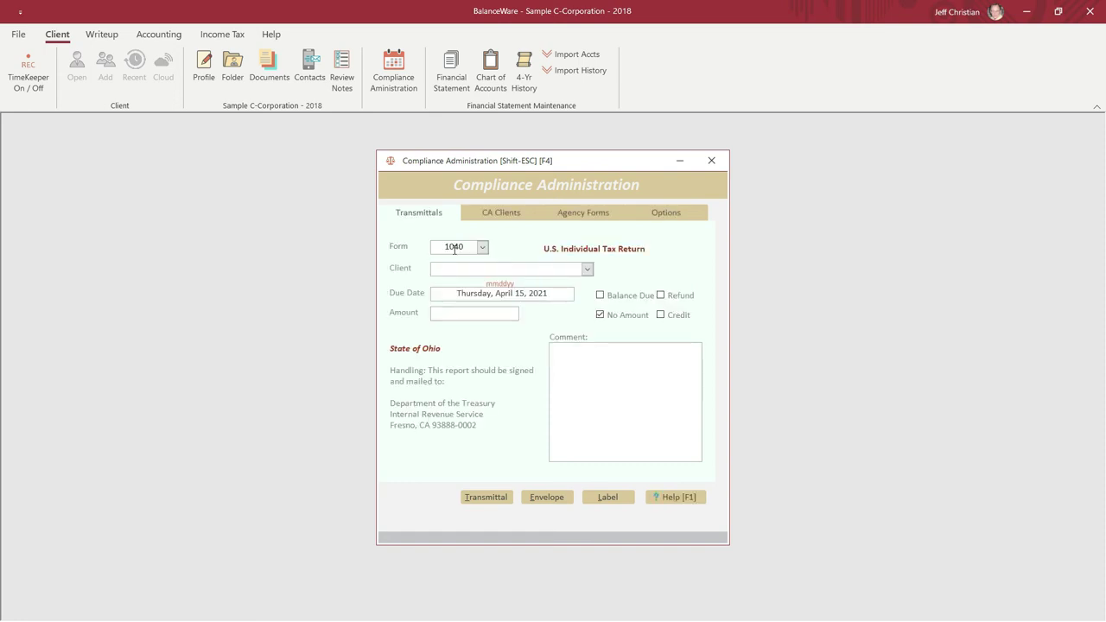
type("sample C-Corporation")
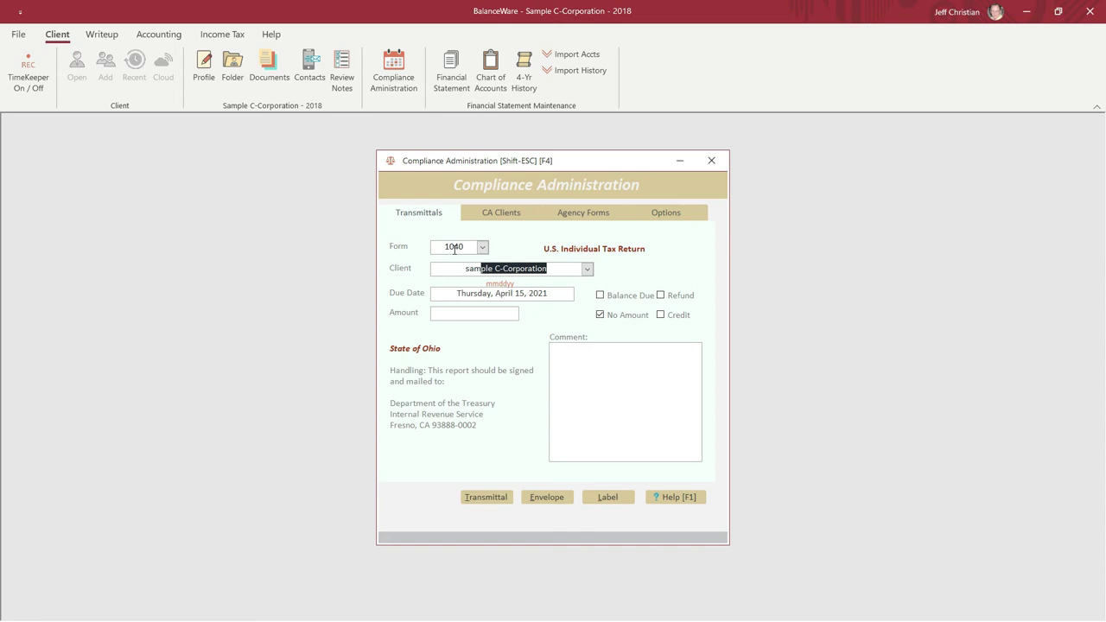
key("Tab")
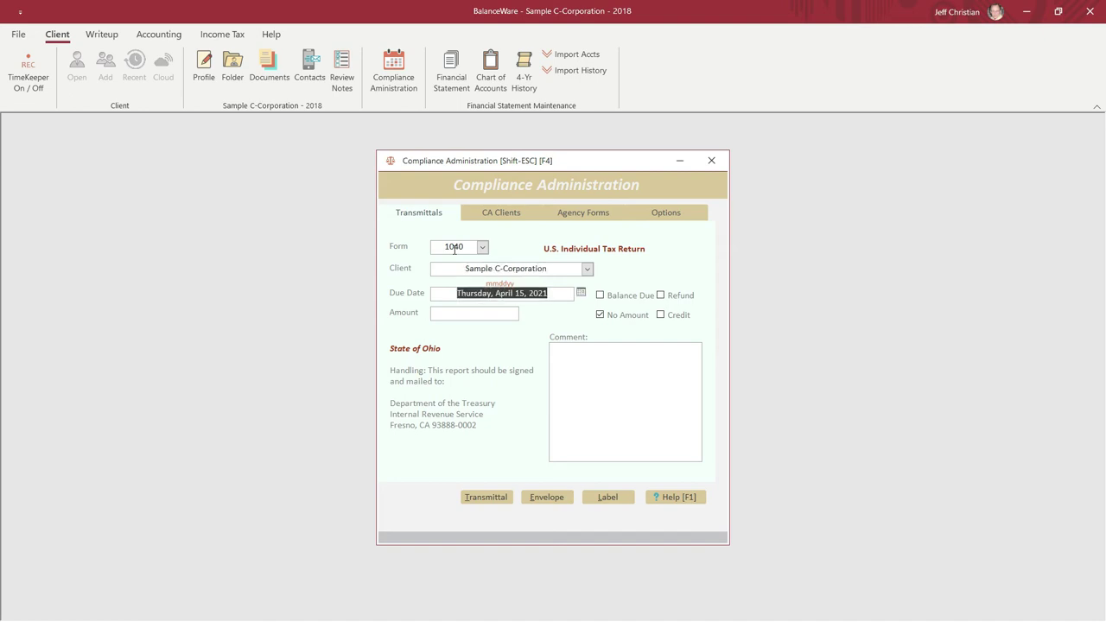
Step: Enter a 5,000.00 balance due and the comment 'This time only comment.'
key("Tab")
type("5000")
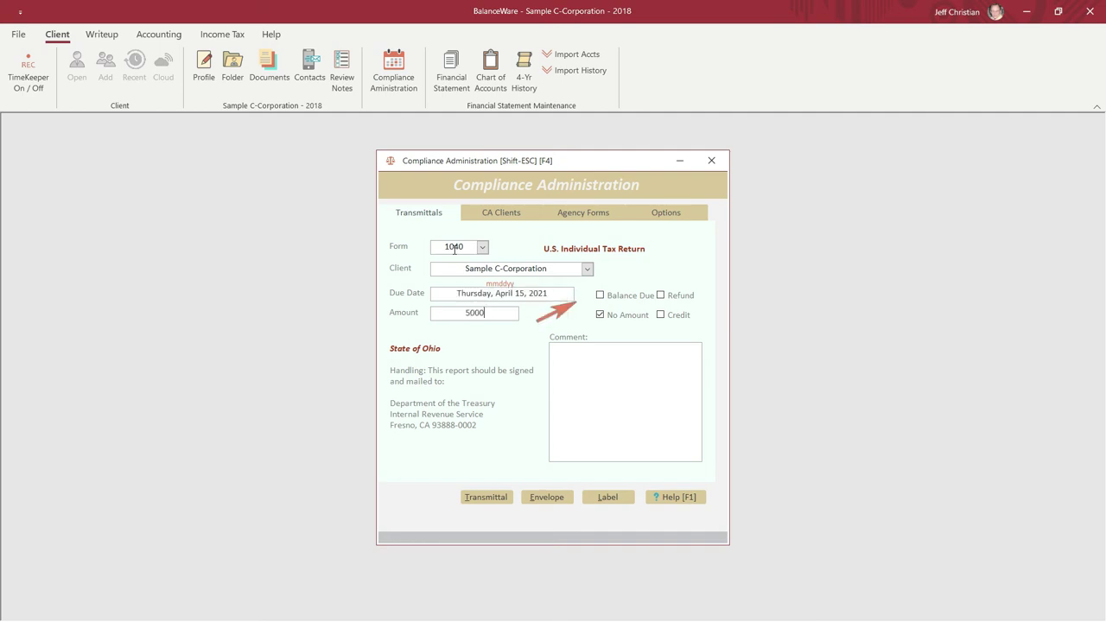
key("Tab")
left_click(570, 415)
type("This time only comment.")
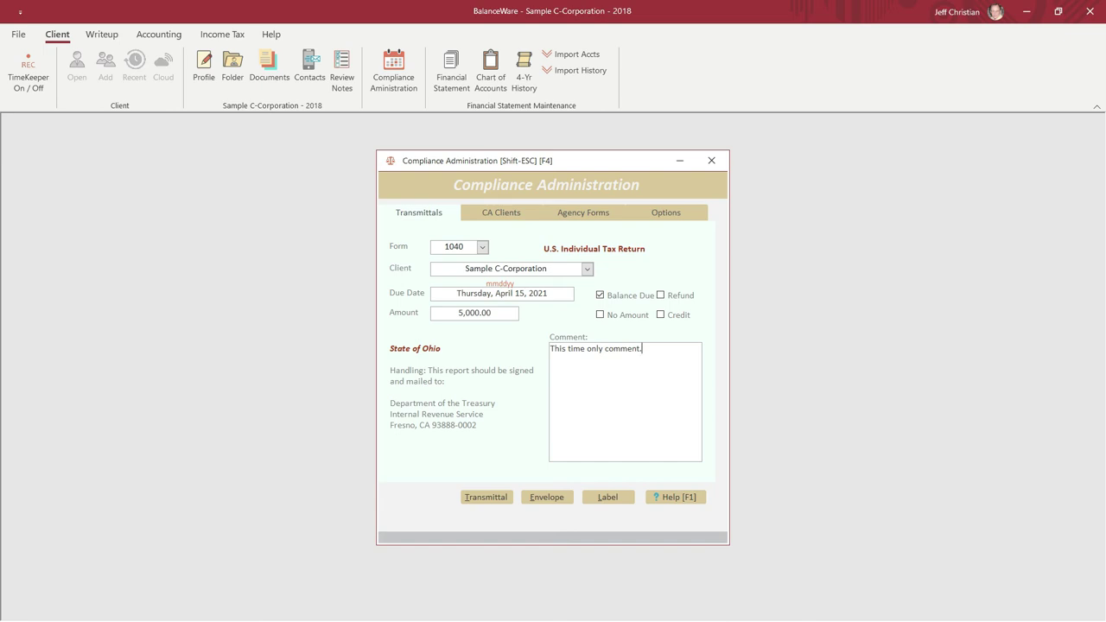
left_click(493, 502)
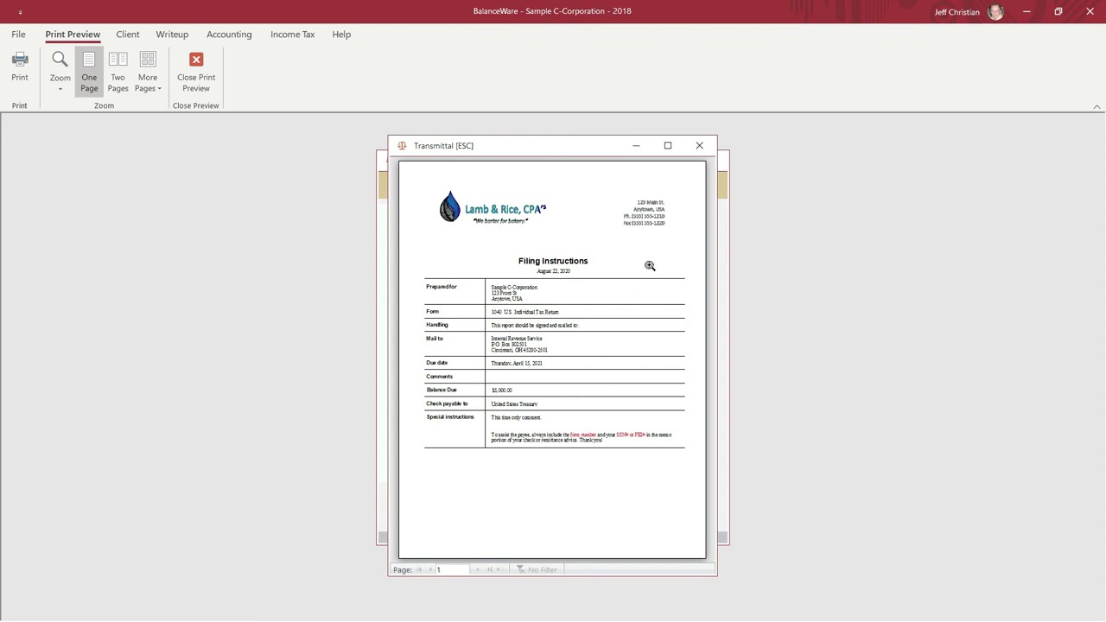
left_click(699, 146)
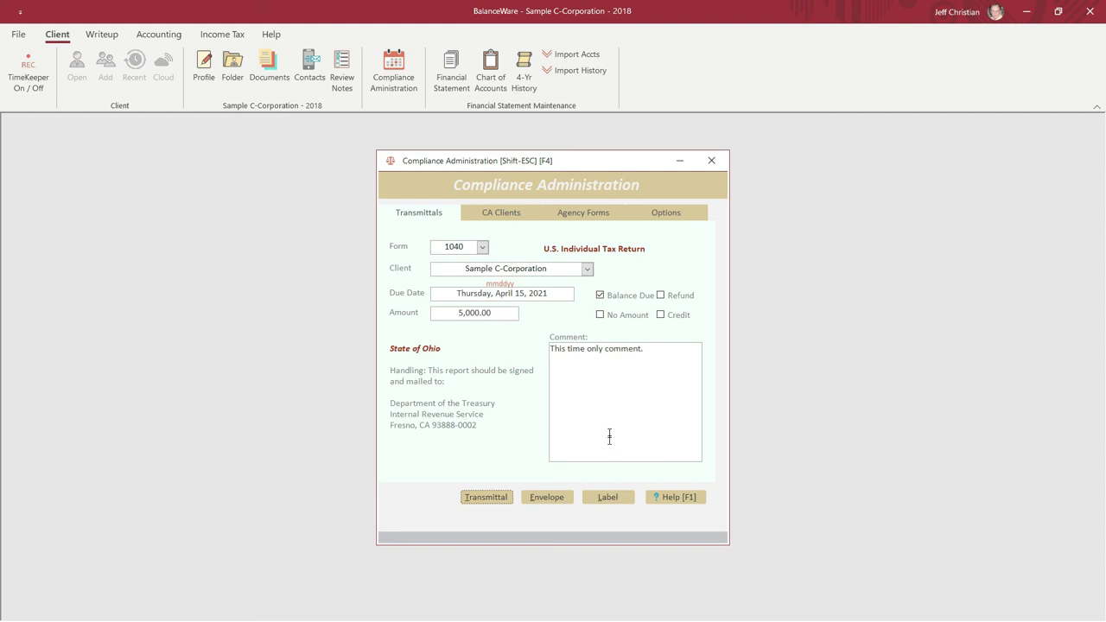
left_click(608, 498)
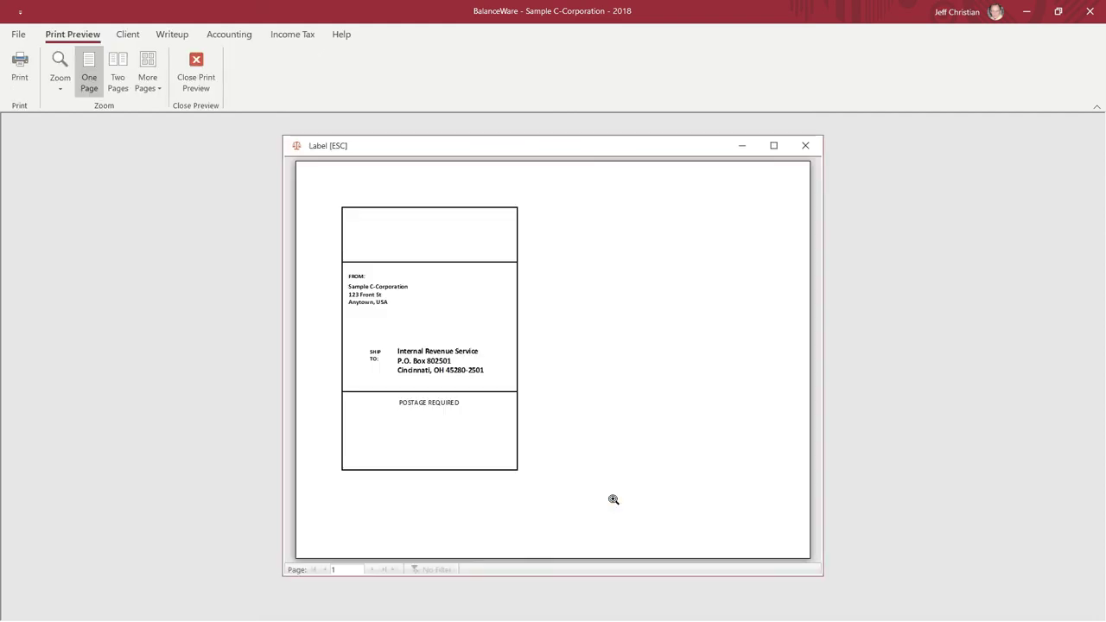
left_click(805, 145)
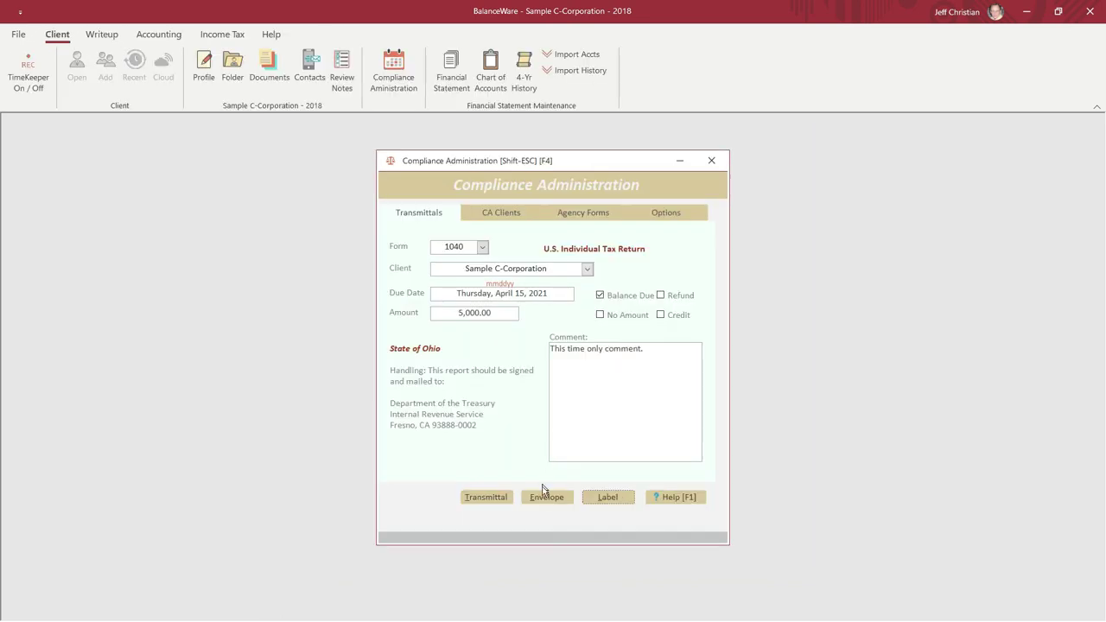
left_click(541, 496)
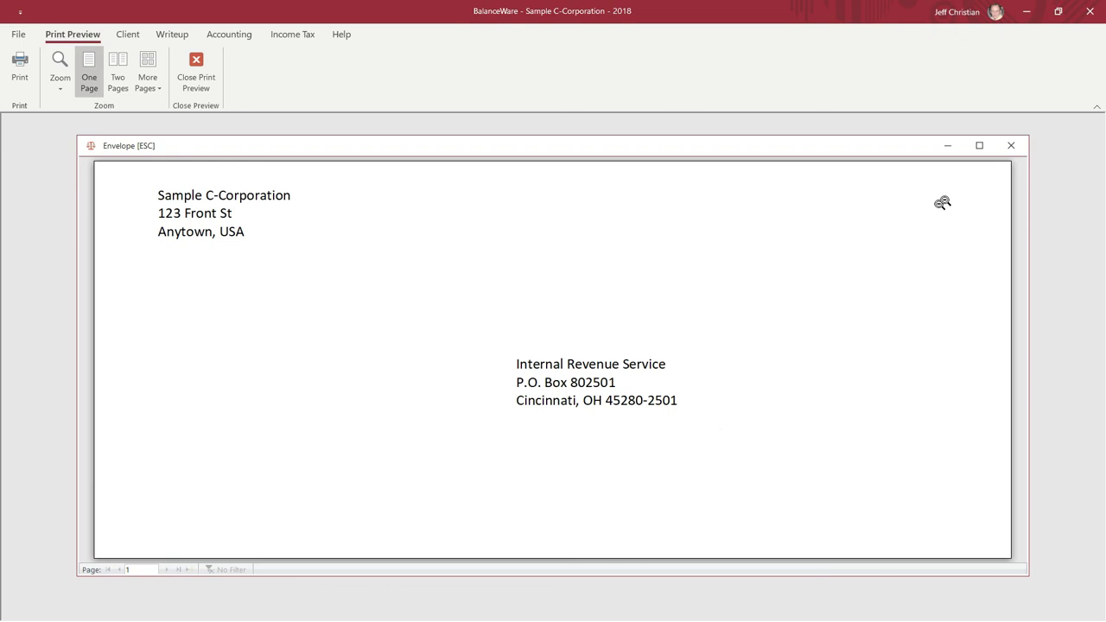
left_click(1012, 146)
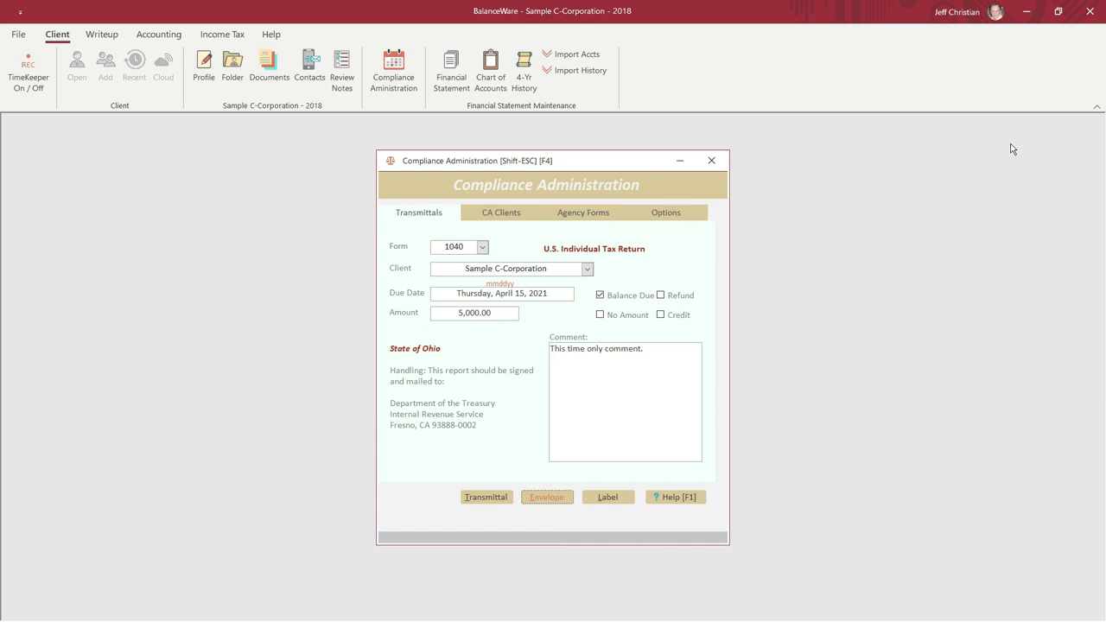
key("alt+t")
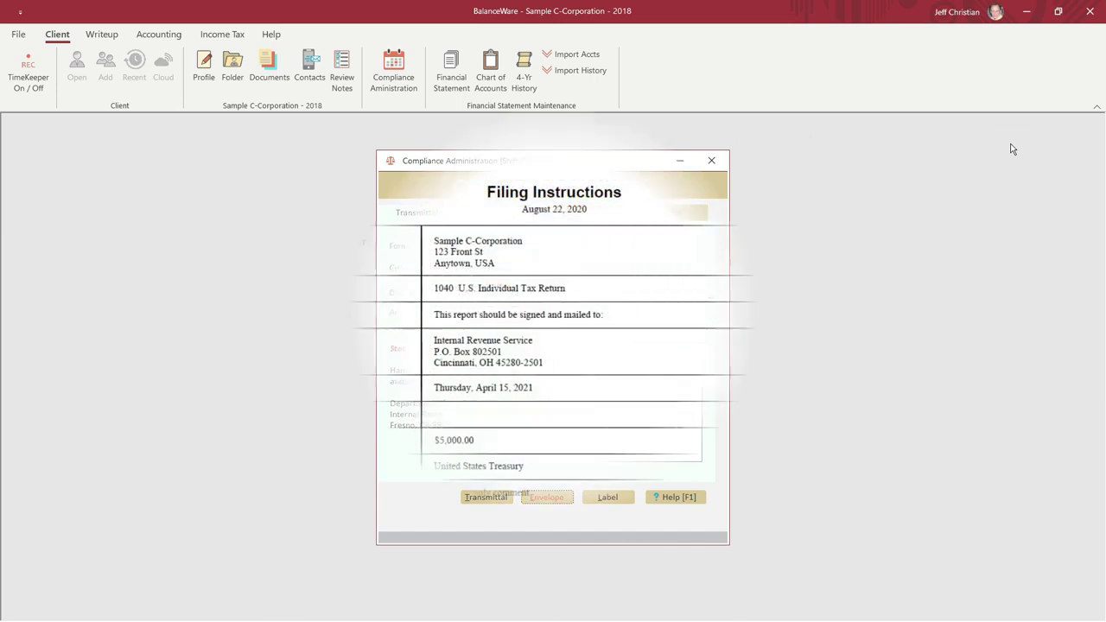